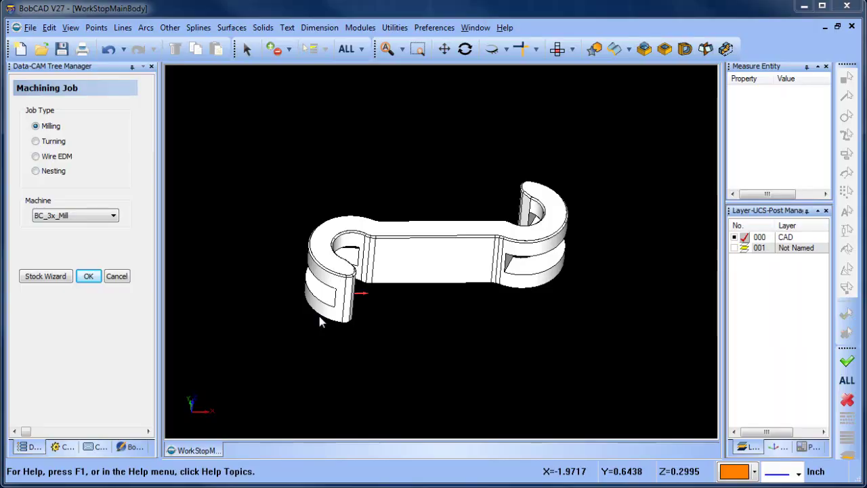
# Step: Orbit the part and start a bounding-box milling stock definition with the Stock Wizard
pyautogui.moveTo(501, 331); pyautogui.dragTo(452, 322, button='middle')
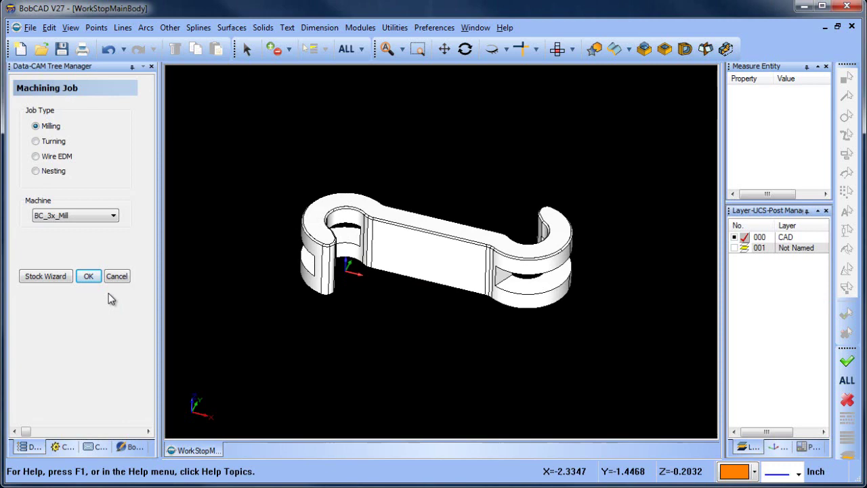
pyautogui.click(55, 276)
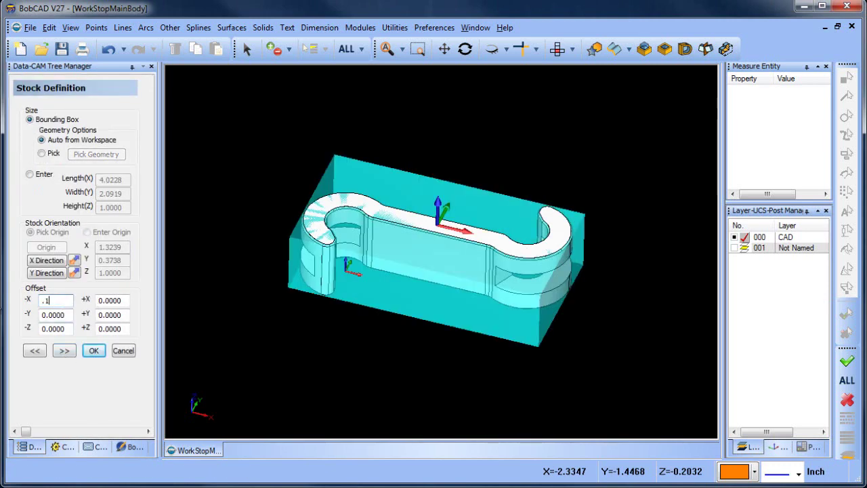
# Step: Offset the stock 0.125 on -X, +X, -Y and +Y, and 0.25 on -Z
pyautogui.click(124, 302)
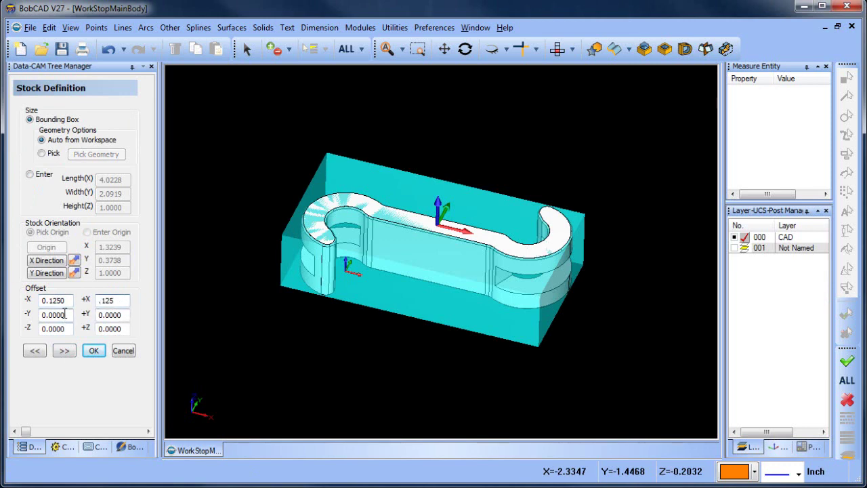
pyautogui.click(64, 314)
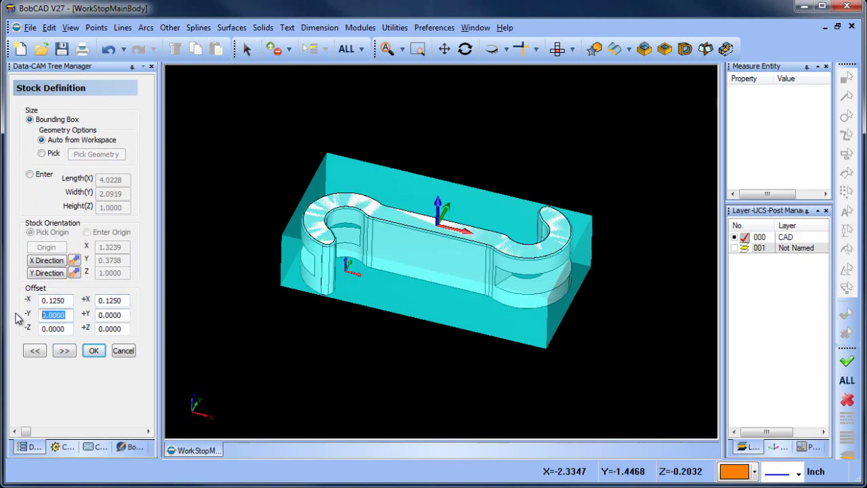
pyautogui.click(126, 315)
pyautogui.write('.125')
pyautogui.click(70, 330)
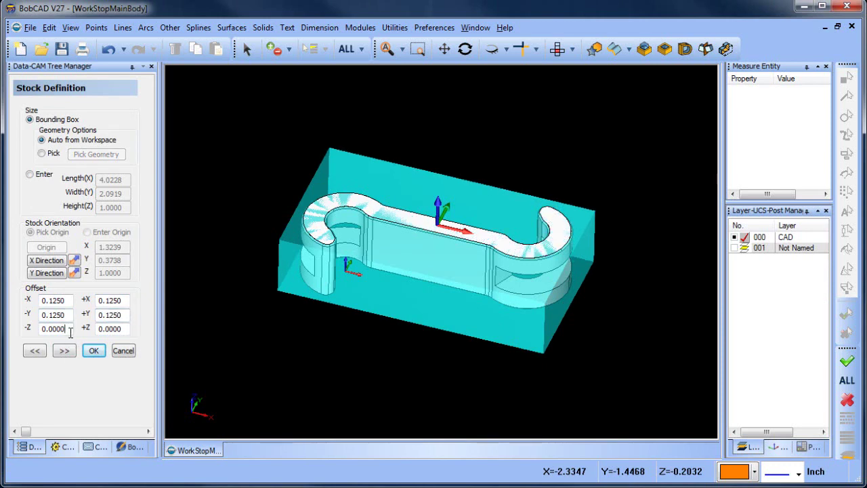
pyautogui.click(110, 329)
# Step: Place the Machine Setup - 1 origin at the stock's top corner and accept it
pyautogui.click(64, 351)
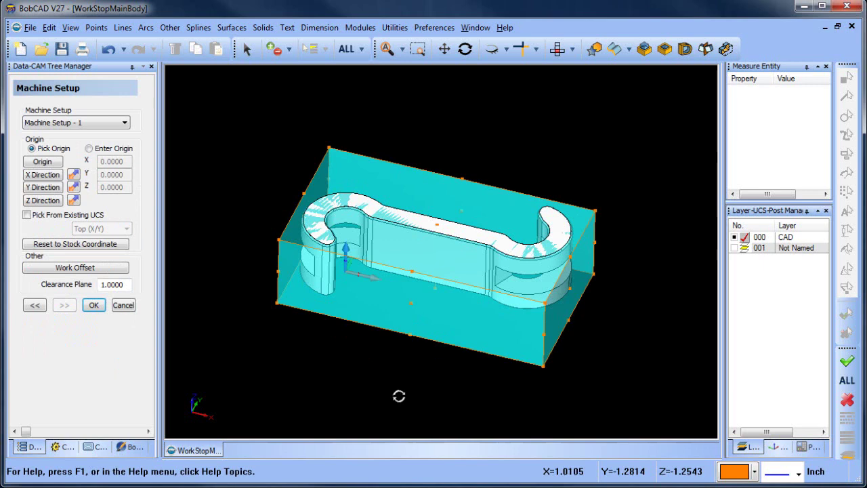
pyautogui.moveTo(397, 395); pyautogui.dragTo(427, 401, button='middle')
pyautogui.click(42, 161)
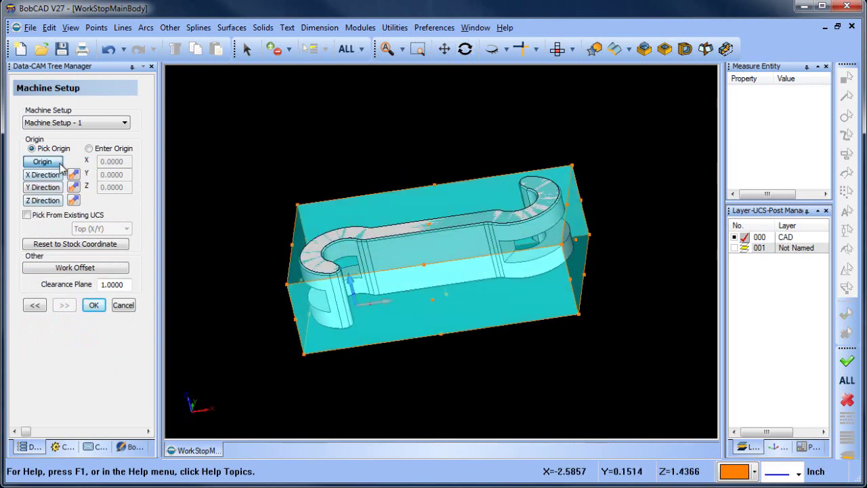
pyautogui.click(298, 203)
pyautogui.click(93, 305)
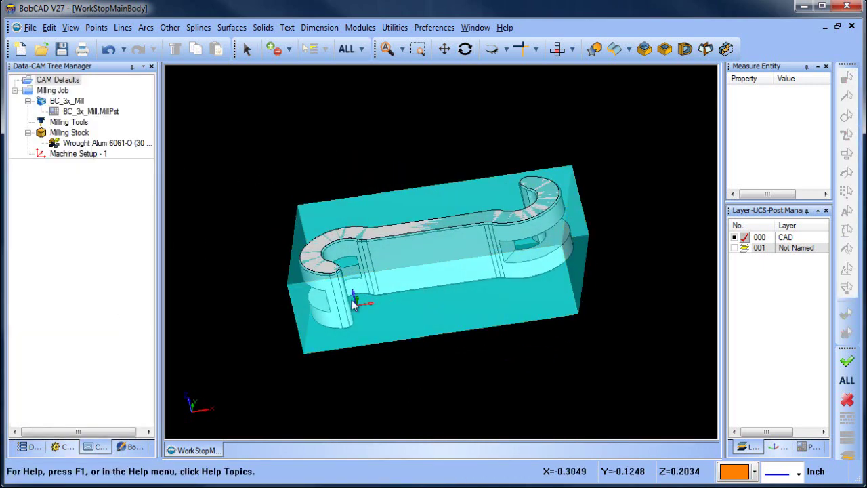
pyautogui.moveTo(366, 278); pyautogui.dragTo(402, 253, button='middle')
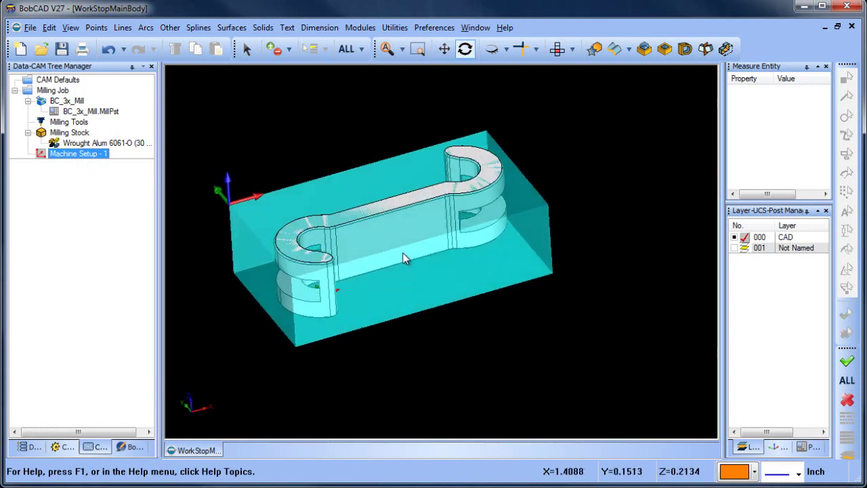
# Step: Add a Mill 3 Axis feature using ALL of the part's geometry
pyautogui.rightClick(84, 155)
pyautogui.click(186, 262)
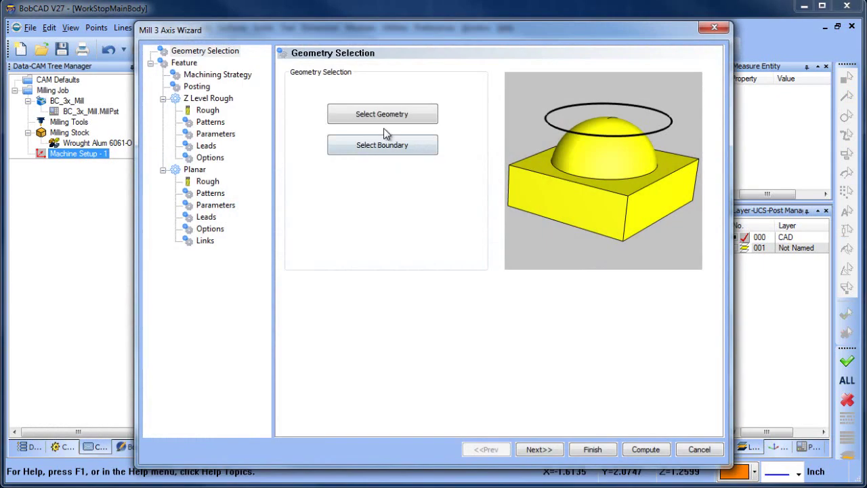
pyautogui.click(379, 110)
pyautogui.click(347, 50)
pyautogui.rightClick(300, 118)
pyautogui.click(319, 126)
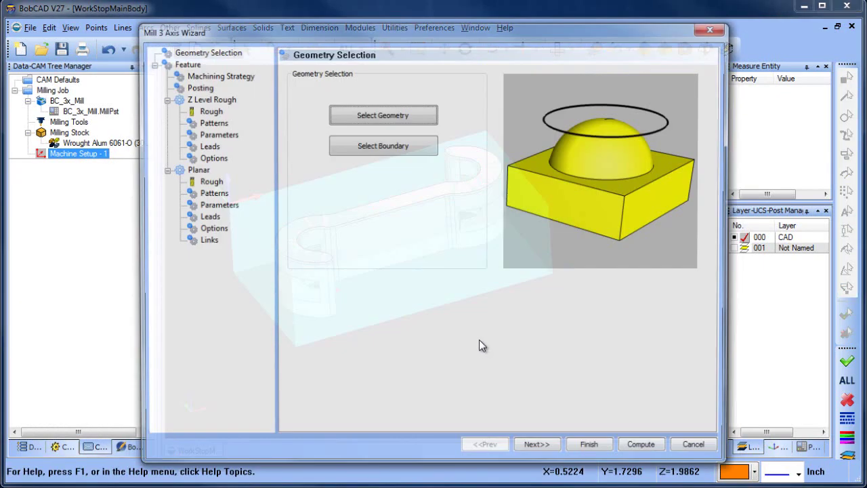
pyautogui.click(540, 450)
# Step: Choose the Advanced Rough strategy with a Zig Zag cut pattern
pyautogui.click(218, 75)
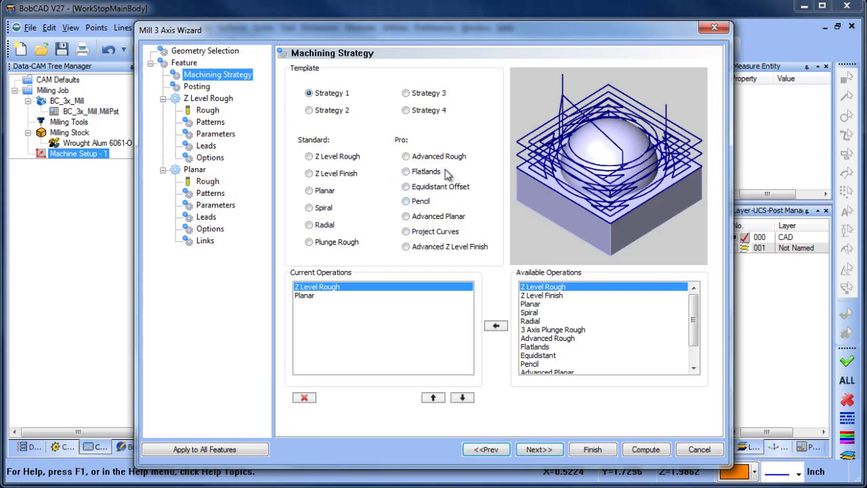
pyautogui.click(407, 157)
pyautogui.click(532, 450)
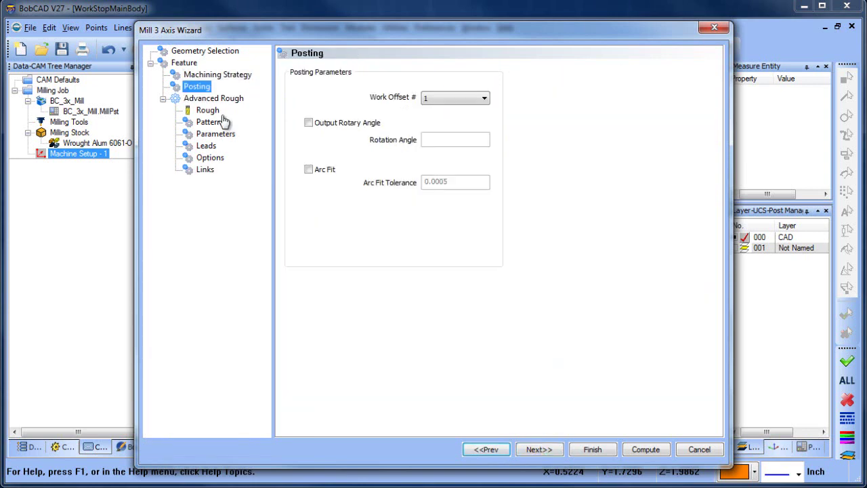
pyautogui.click(208, 110)
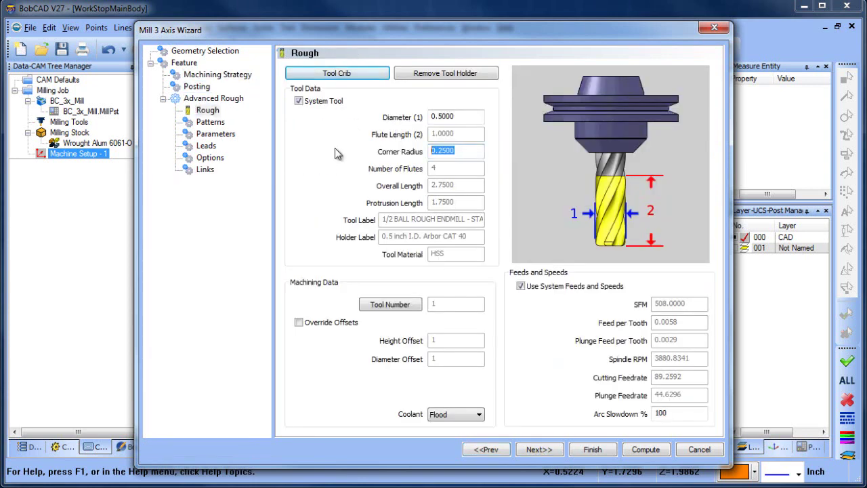
pyautogui.click(210, 121)
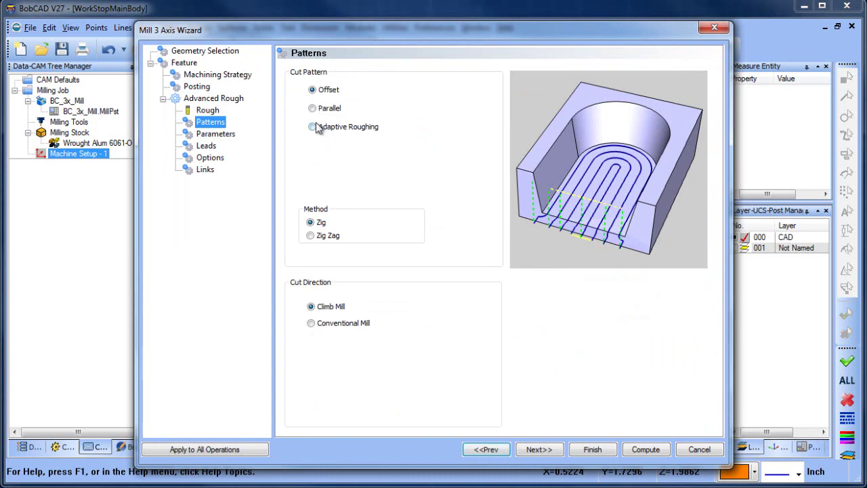
pyautogui.click(316, 236)
# Step: Set depth of cut 0.25, stepover 0.125, tolerance 0.001, allowance 0.02, Min/Max from machining surfaces
pyautogui.click(215, 135)
pyautogui.click(461, 88)
pyautogui.write('.')
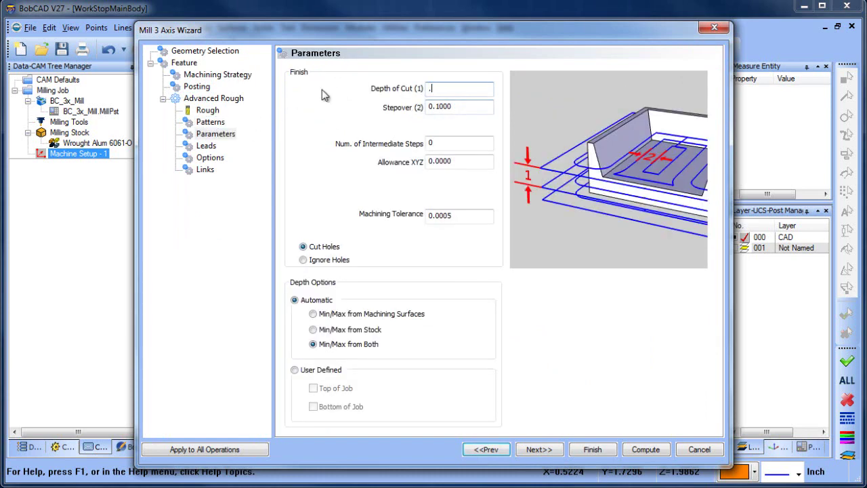
pyautogui.write('25')
pyautogui.press('Tab')
pyautogui.write('.1')
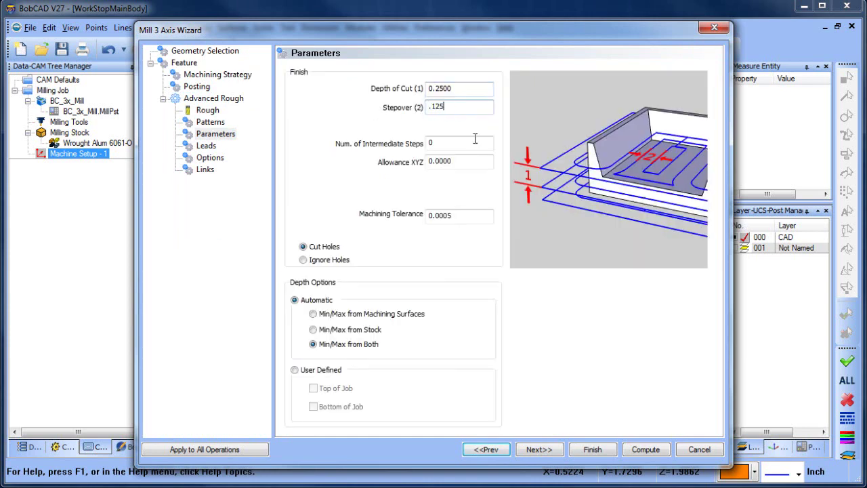
pyautogui.write('25')
pyautogui.click(466, 215)
pyautogui.write('.00')
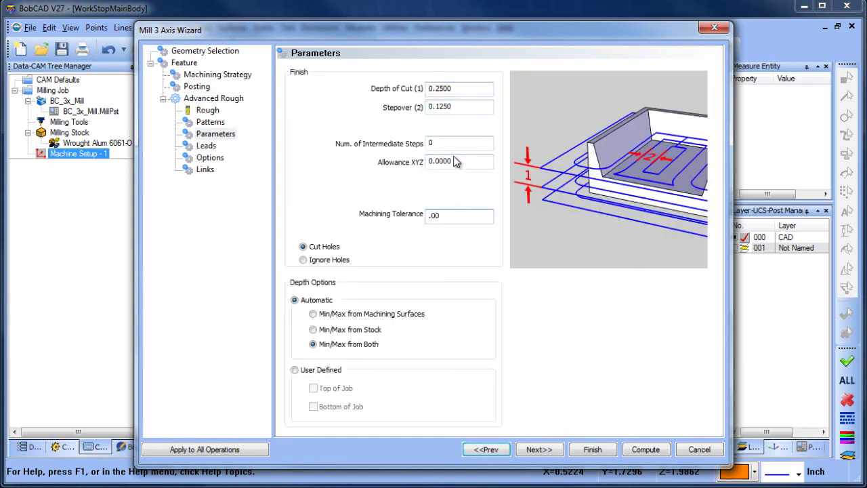
pyautogui.write('1')
pyautogui.click(460, 161)
pyautogui.write('.02')
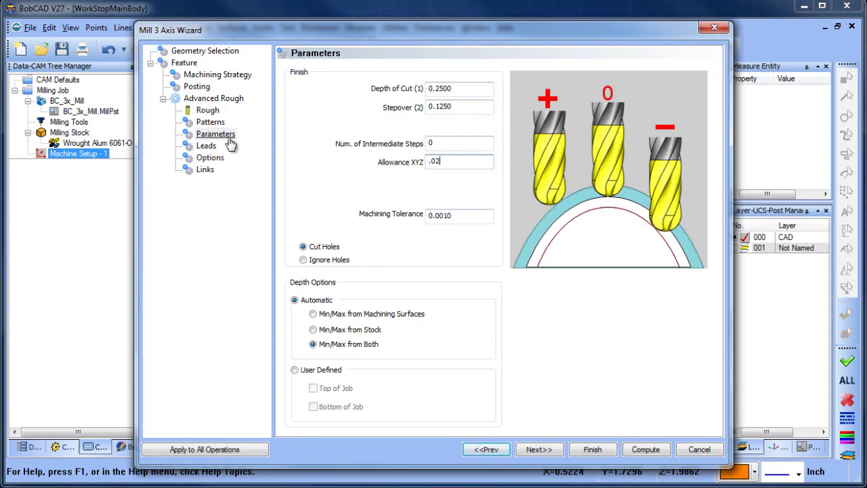
pyautogui.click(229, 139)
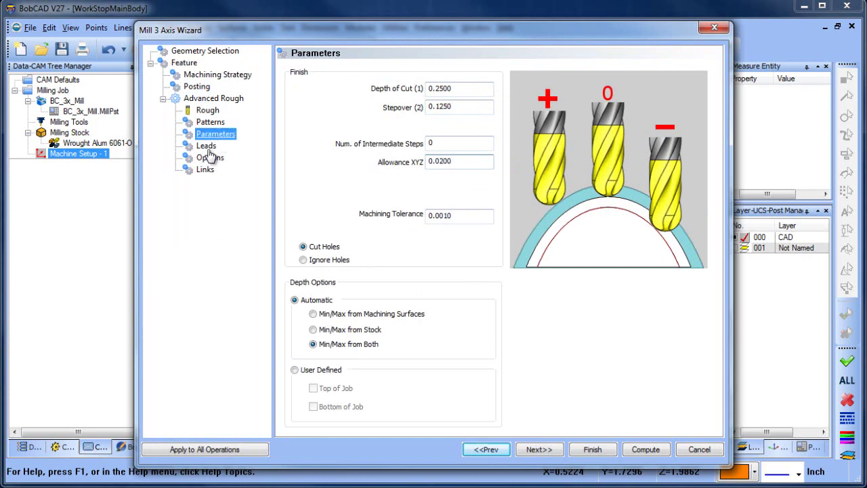
pyautogui.click(313, 314)
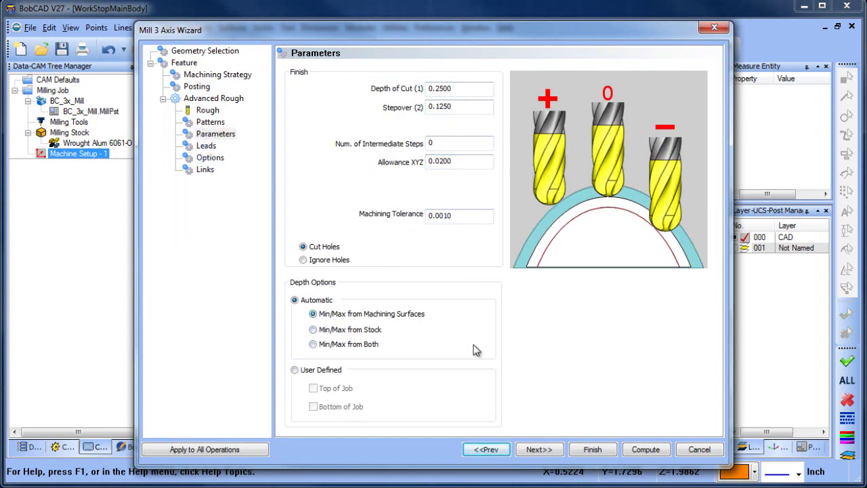
# Step: Compute the Advanced Rough toolpath and orbit to inspect it
pyautogui.click(646, 450)
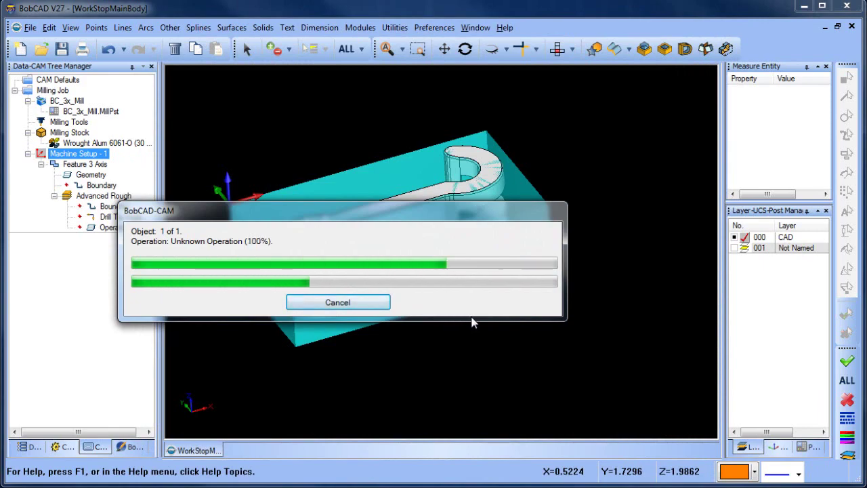
pyautogui.moveTo(501, 314); pyautogui.dragTo(397, 303, button='middle')
pyautogui.scroll(-3, 379, 296)
# Step: Blank the Feature 3 Axis toolpath from the display
pyautogui.click(82, 174)
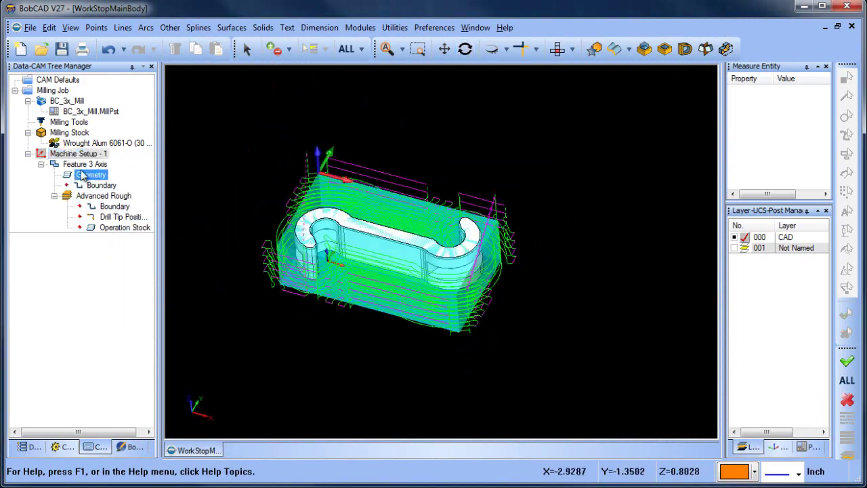
pyautogui.click(115, 206)
pyautogui.doubleClick(85, 164)
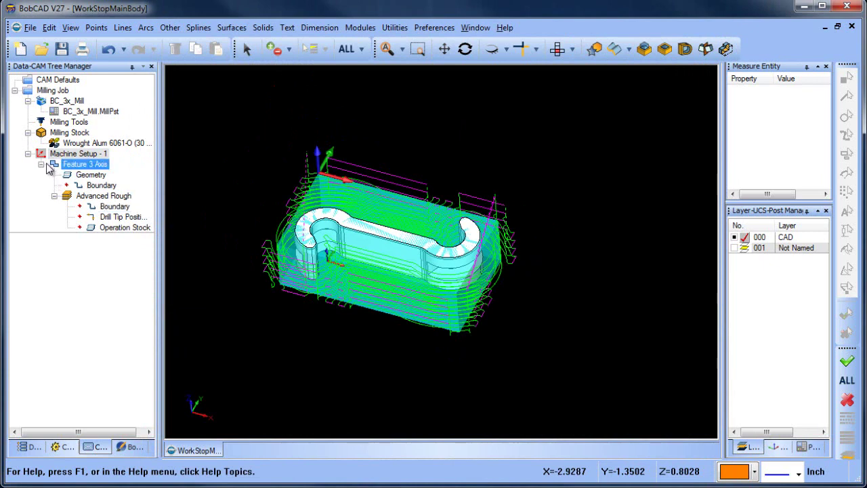
pyautogui.rightClick(90, 167)
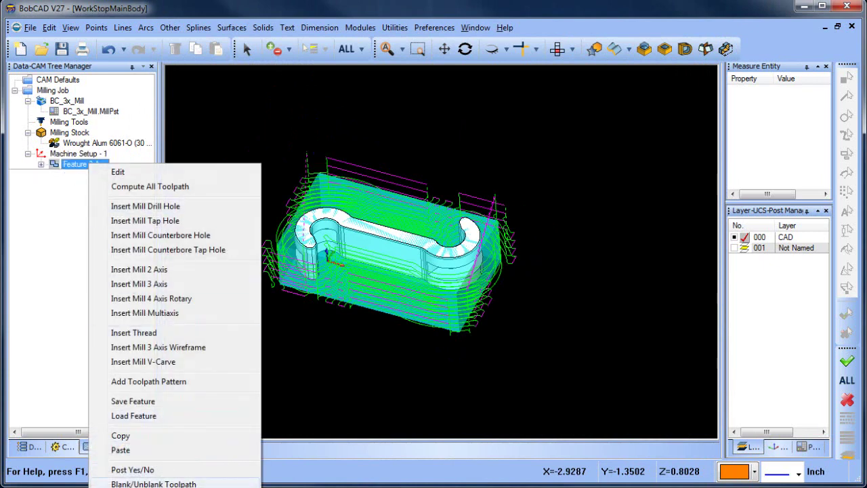
pyautogui.click(154, 484)
# Step: Add a Mill 2 Axis feature and chain its geometry at Constant Z
pyautogui.rightClick(96, 169)
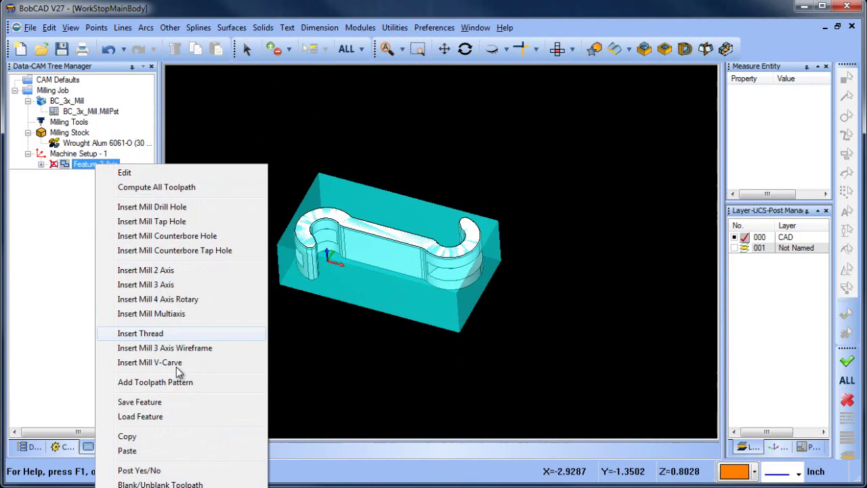
pyautogui.click(178, 272)
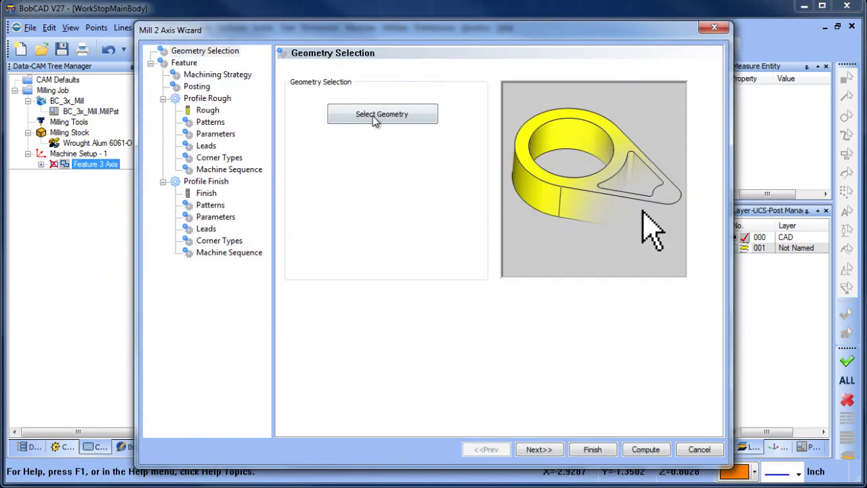
pyautogui.click(373, 116)
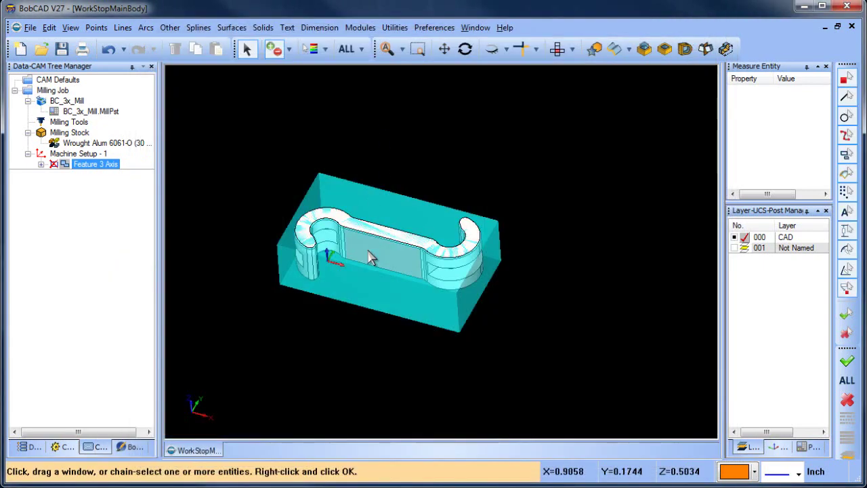
pyautogui.scroll(5, 366, 237)
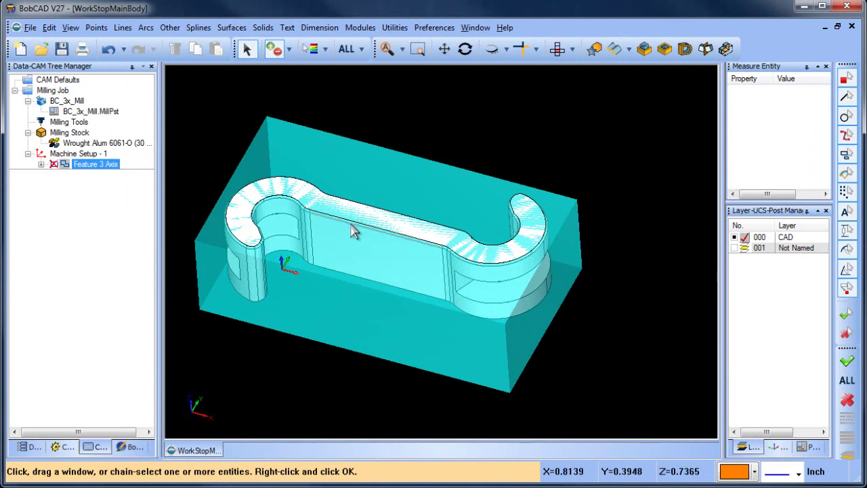
pyautogui.rightClick(351, 229)
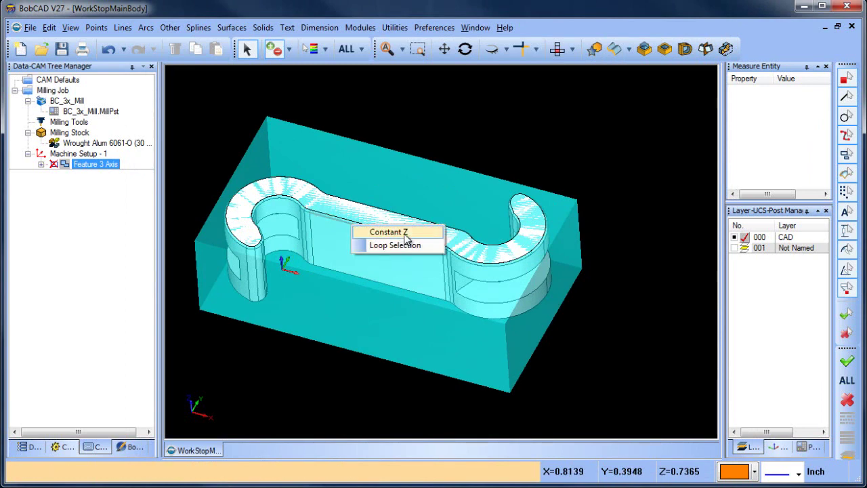
pyautogui.click(404, 233)
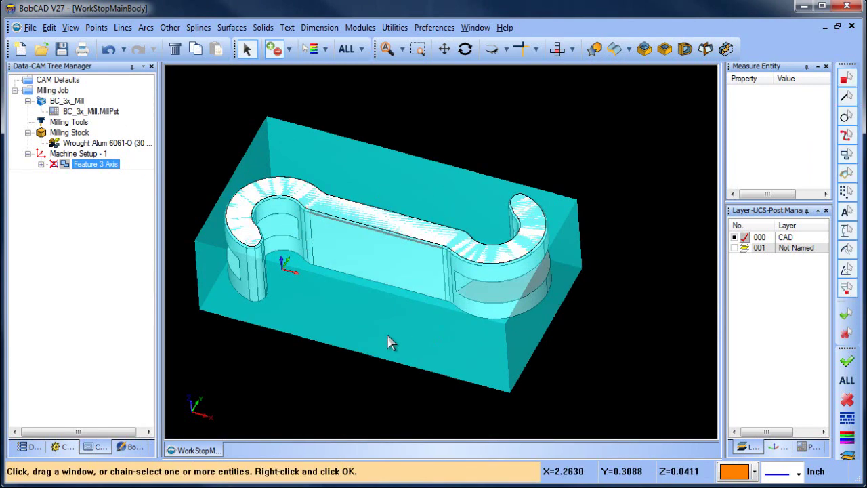
# Step: Accept the chained geometry and finish the feature with Profile Rough and Profile Finish
pyautogui.moveTo(386, 336); pyautogui.dragTo(411, 149, button='middle')
pyautogui.rightClick(410, 149)
pyautogui.click(446, 162)
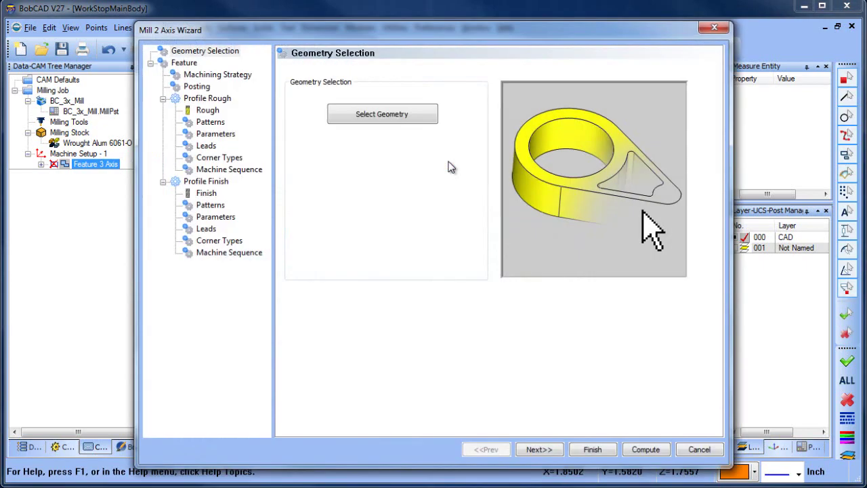
pyautogui.click(582, 449)
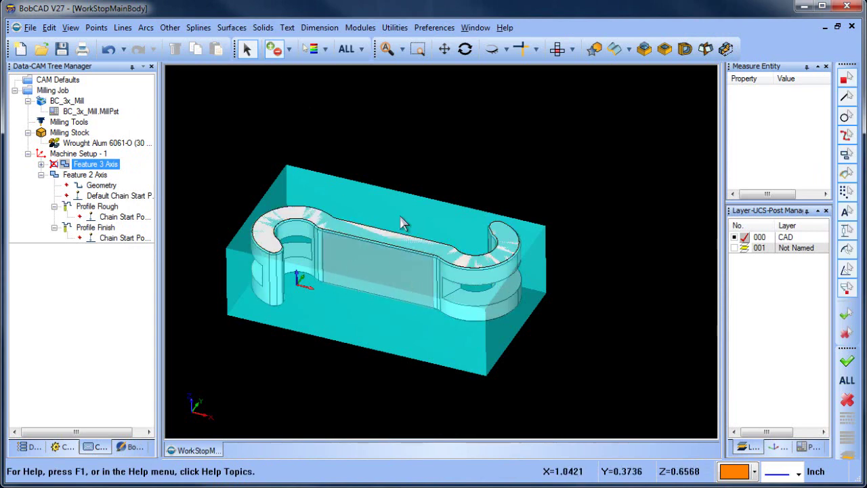
pyautogui.rightClick(436, 129)
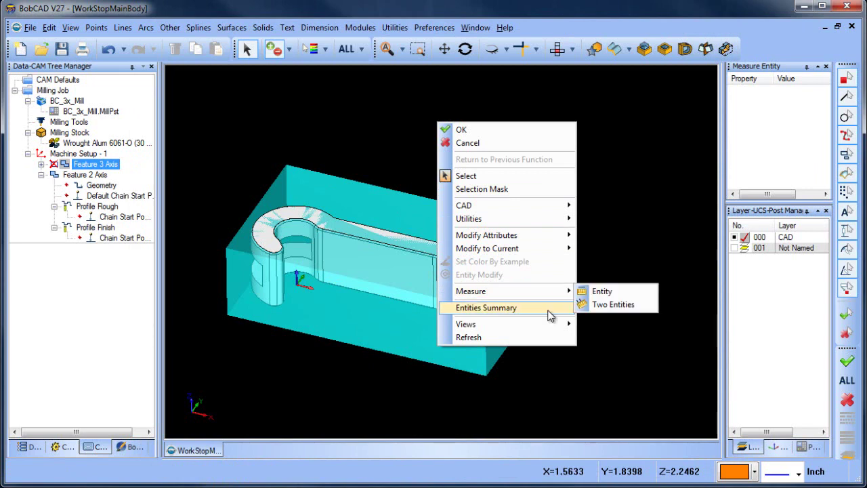
pyautogui.click(548, 309)
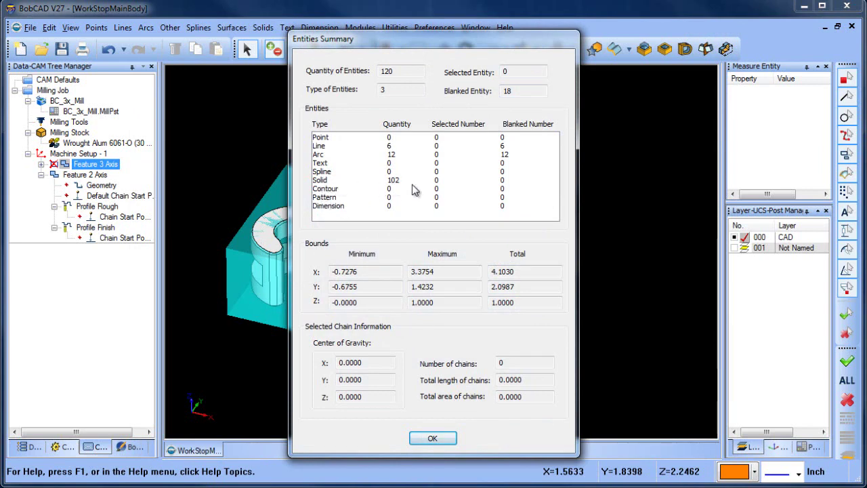
pyautogui.click(431, 439)
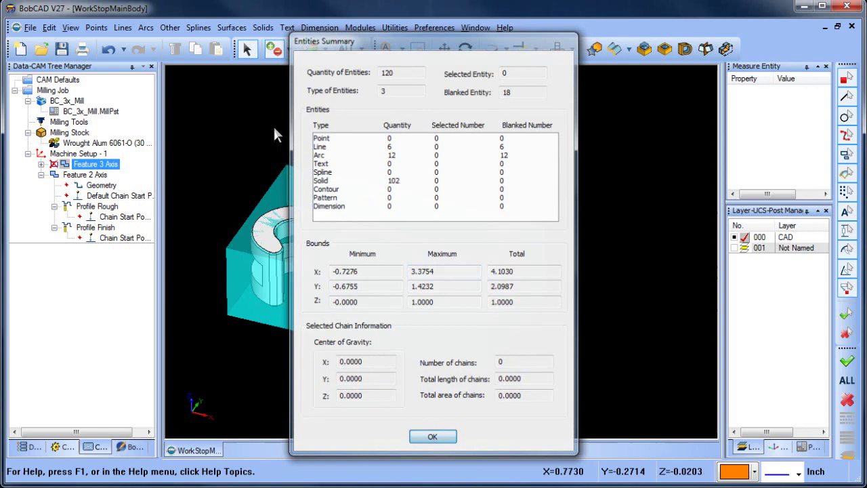
pyautogui.rightClick(381, 129)
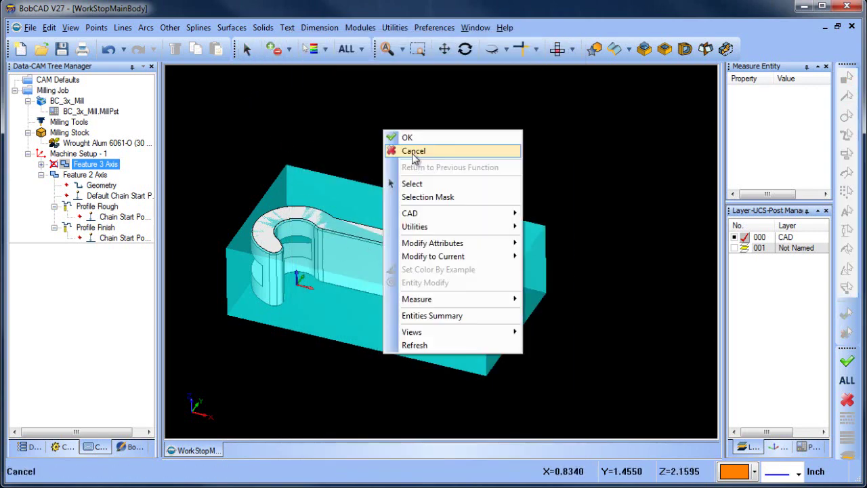
pyautogui.click(415, 150)
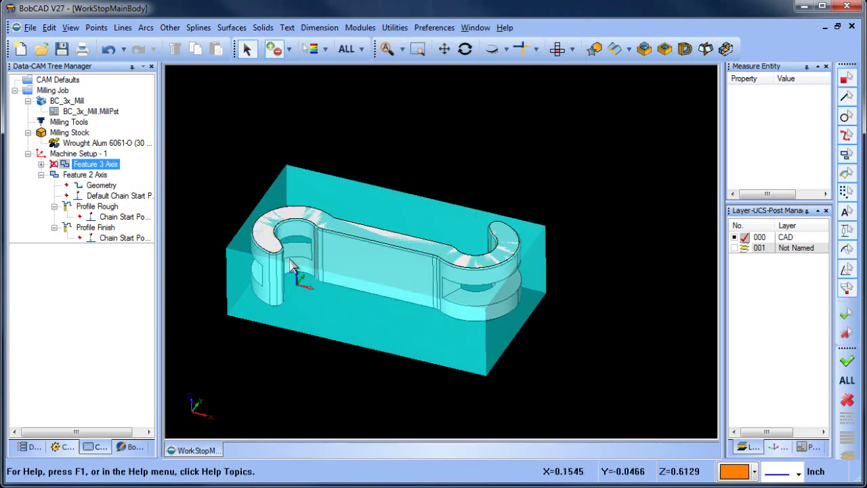
pyautogui.click(525, 241)
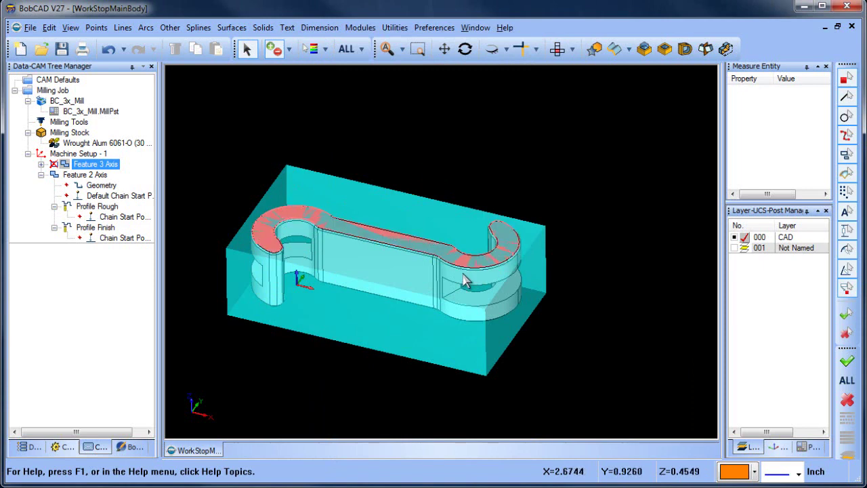
# Step: Stitch ALL part surfaces into a solid via Utilities > Stitching > Stitch Surfaces to Solid
pyautogui.rightClick(448, 150)
pyautogui.click(494, 172)
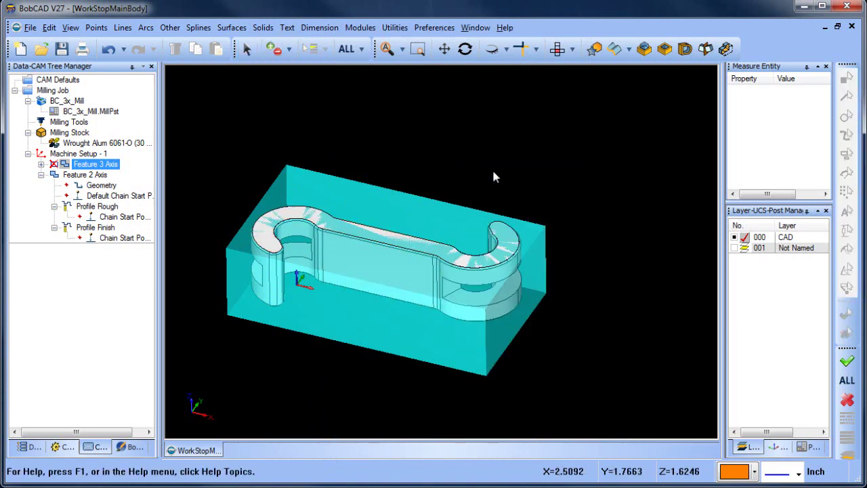
pyautogui.click(395, 29)
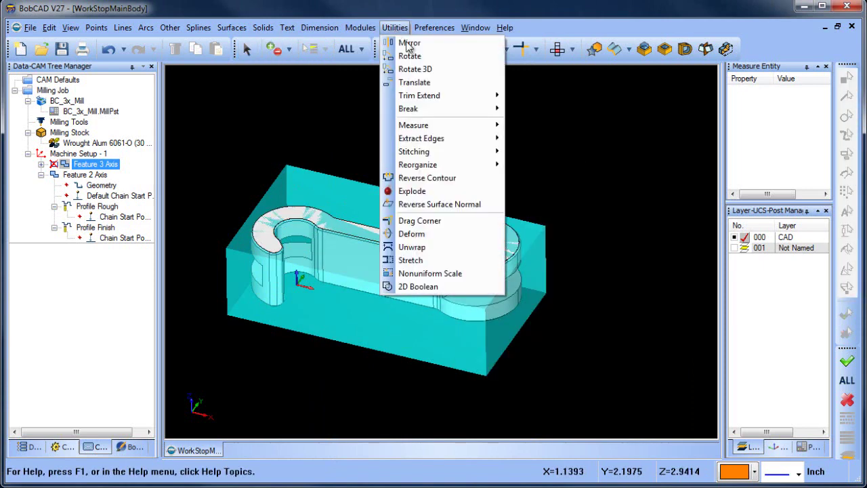
pyautogui.moveTo(470, 154)
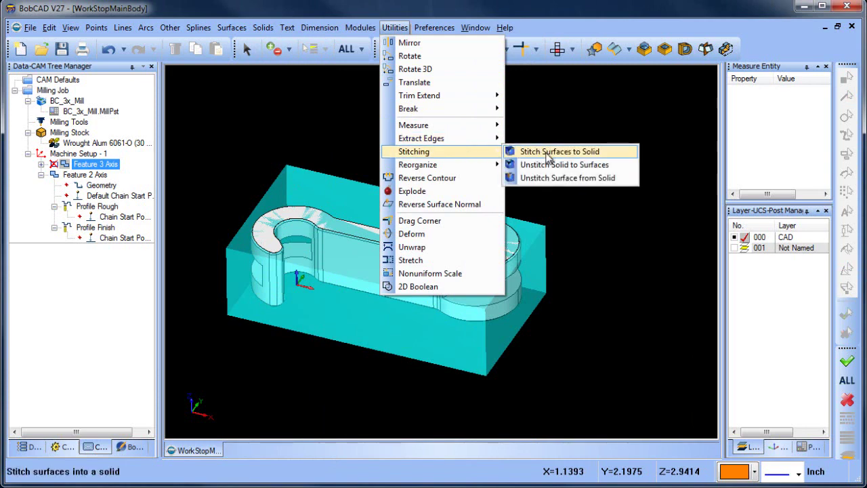
pyautogui.click(566, 153)
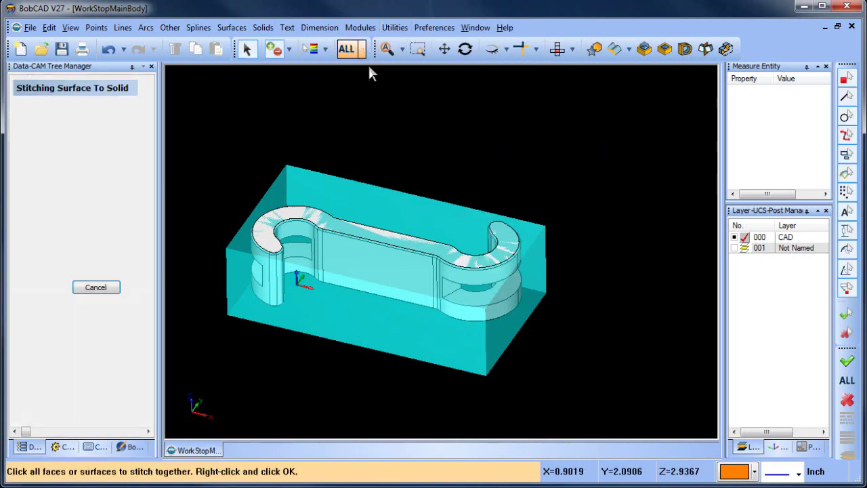
pyautogui.rightClick(429, 117)
pyautogui.click(463, 139)
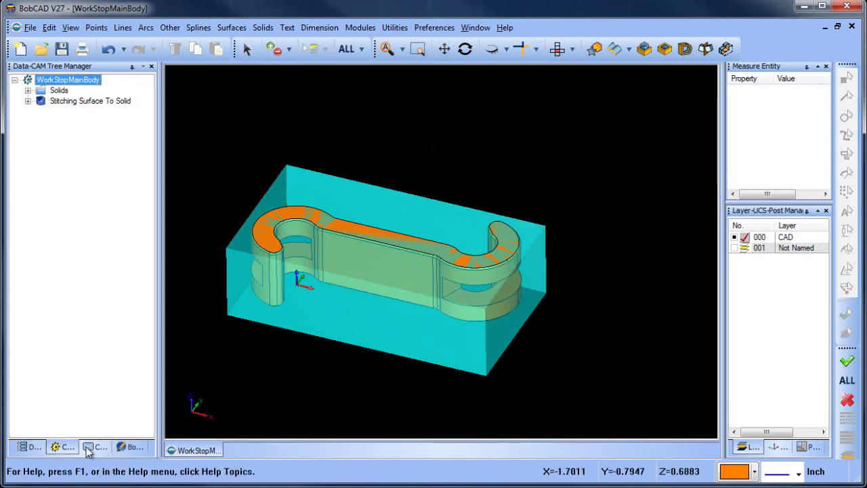
pyautogui.click(92, 447)
pyautogui.click(247, 49)
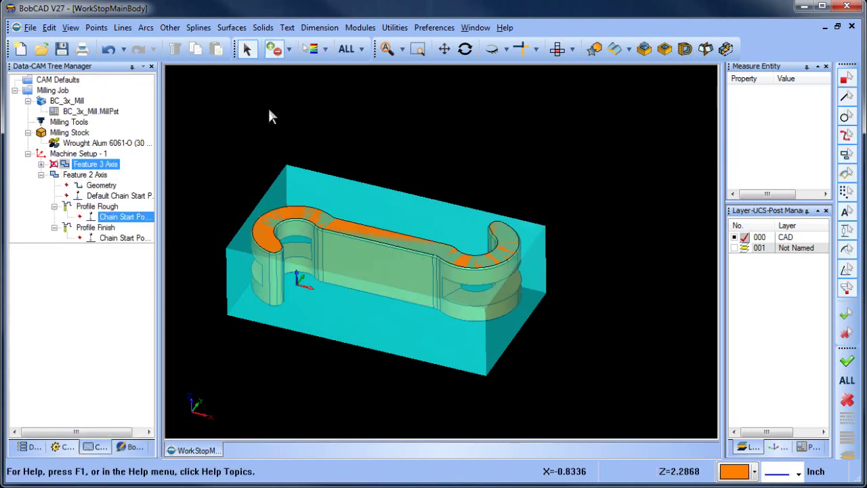
# Step: Blank the Milling Stock so the block is hidden
pyautogui.rightClick(326, 109)
pyautogui.click(369, 134)
pyautogui.click(75, 133)
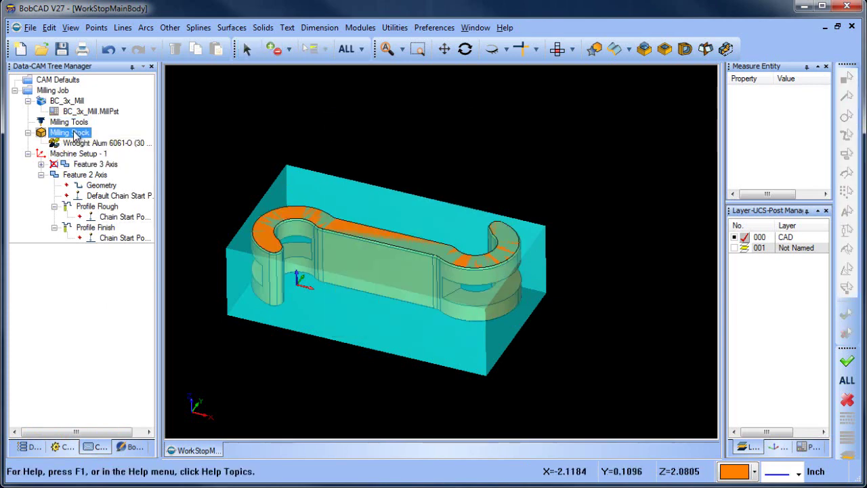
pyautogui.rightClick(75, 134)
pyautogui.click(122, 187)
# Step: Chain the part's top edge at Constant Z and orbit to check the full profile
pyautogui.click(93, 217)
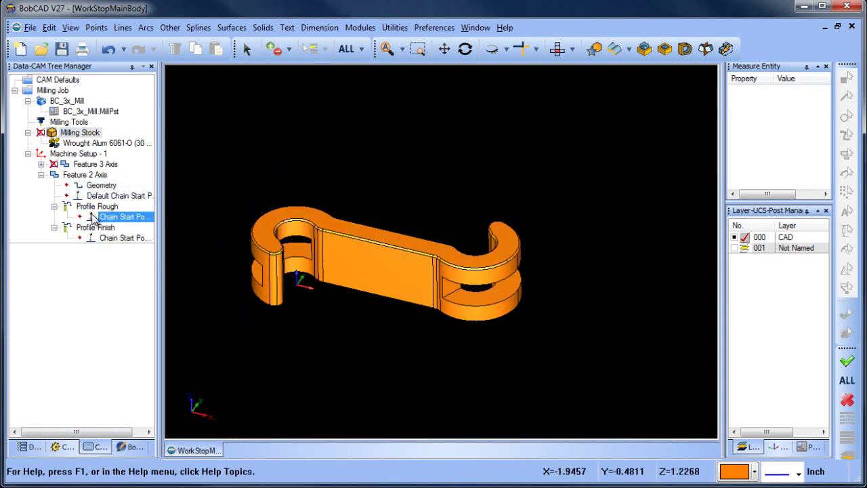
pyautogui.click(101, 185)
pyautogui.click(122, 196)
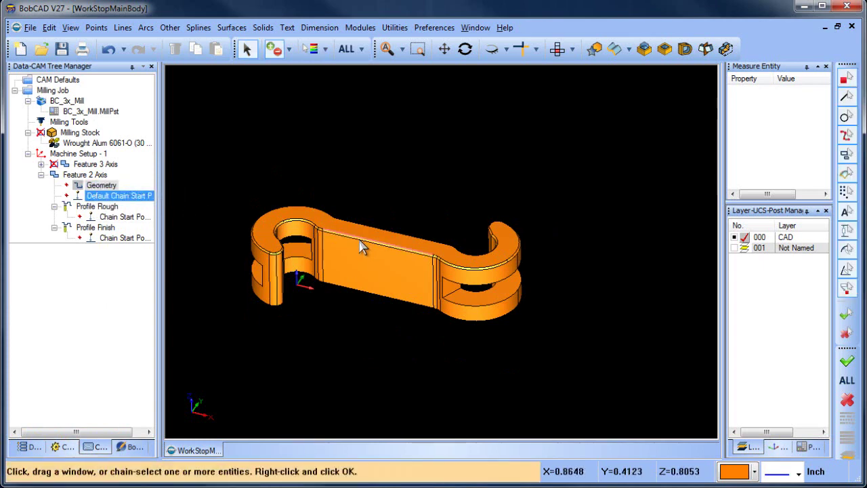
pyautogui.scroll(5, 359, 247)
pyautogui.click(350, 235)
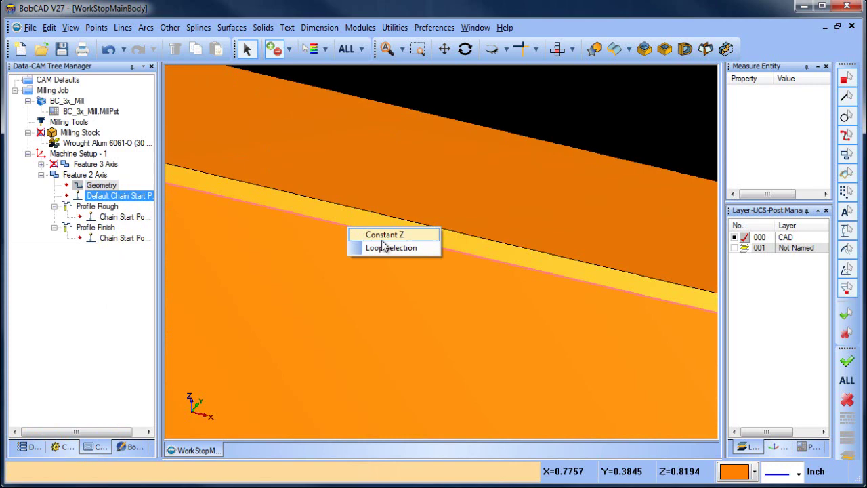
pyautogui.click(381, 237)
pyautogui.scroll(-6, 377, 279)
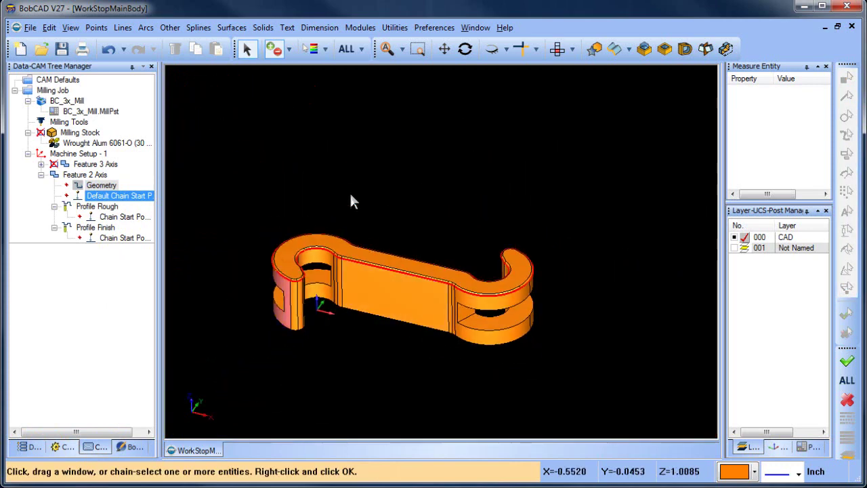
pyautogui.moveTo(412, 348); pyautogui.dragTo(373, 296, button='middle')
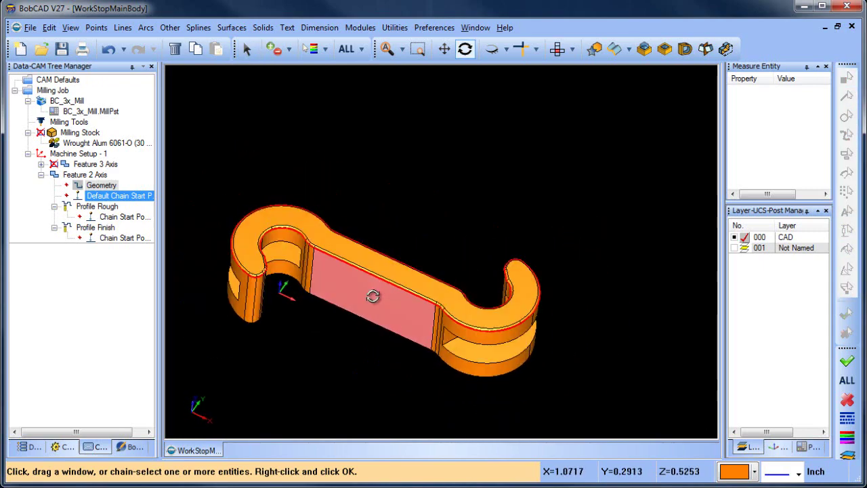
pyautogui.press('Escape')
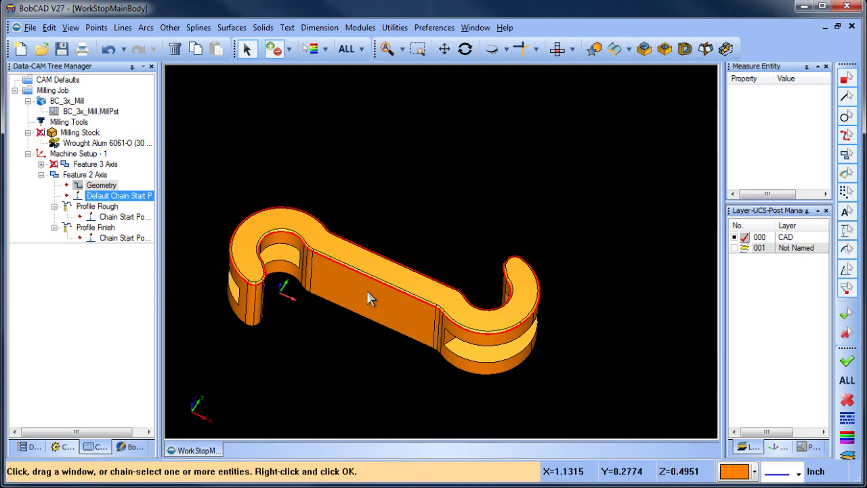
# Step: Cancel the test chain and Re/Select the 2-axis geometry as the part's full edge loop
pyautogui.rightClick(327, 137)
pyautogui.click(349, 161)
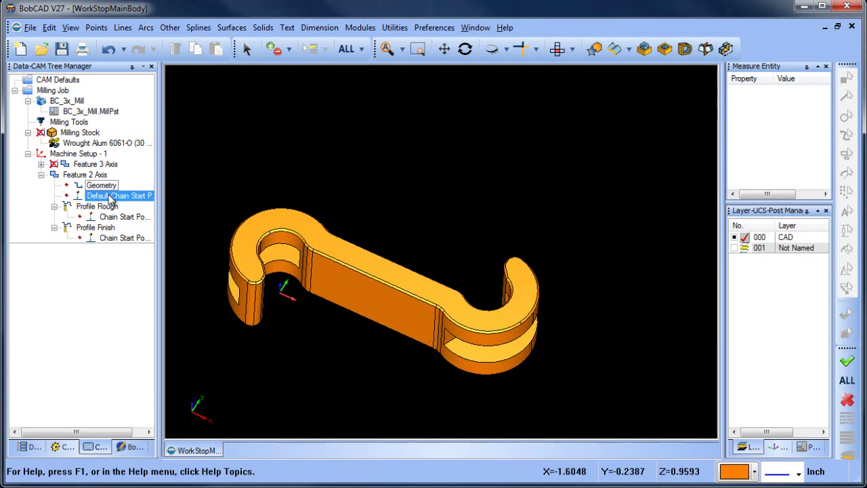
pyautogui.click(103, 186)
pyautogui.rightClick(104, 189)
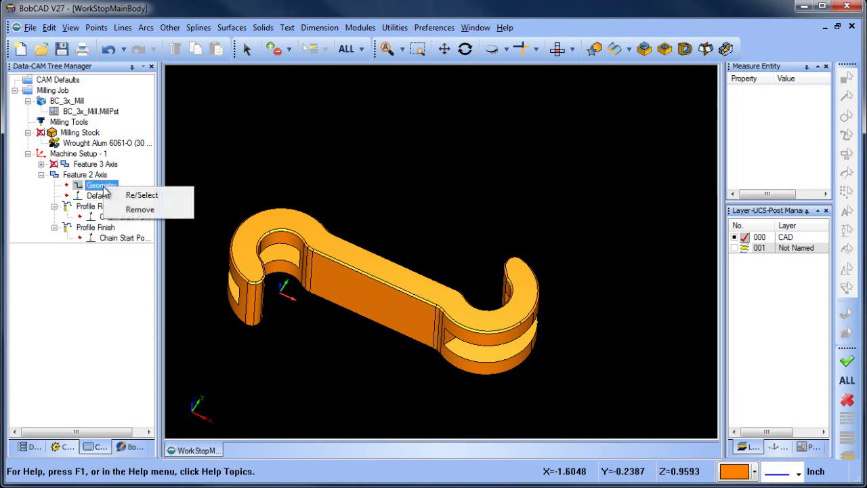
pyautogui.click(142, 195)
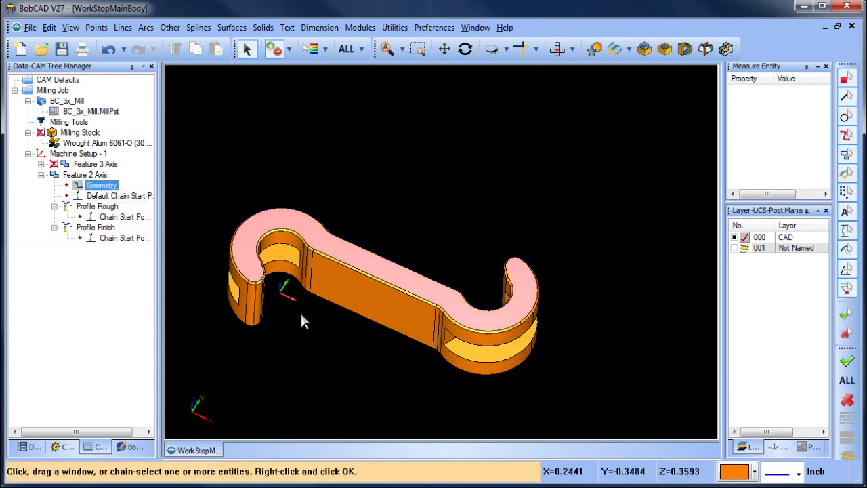
pyautogui.rightClick(358, 277)
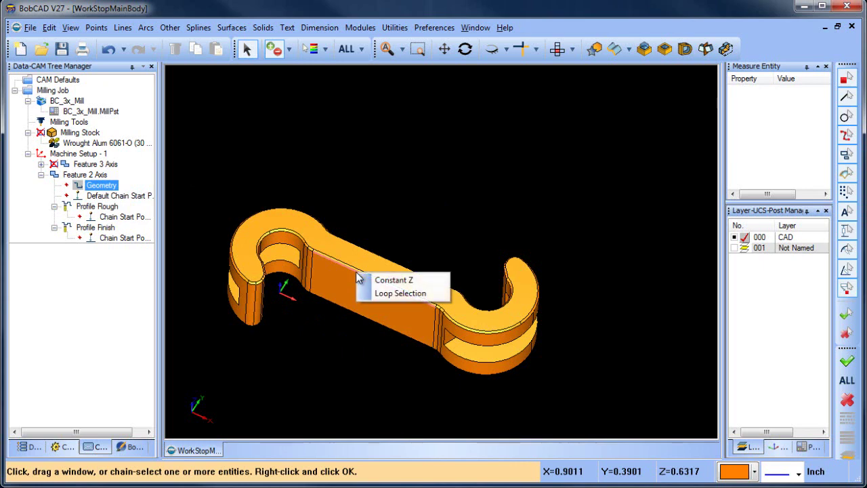
pyautogui.click(389, 293)
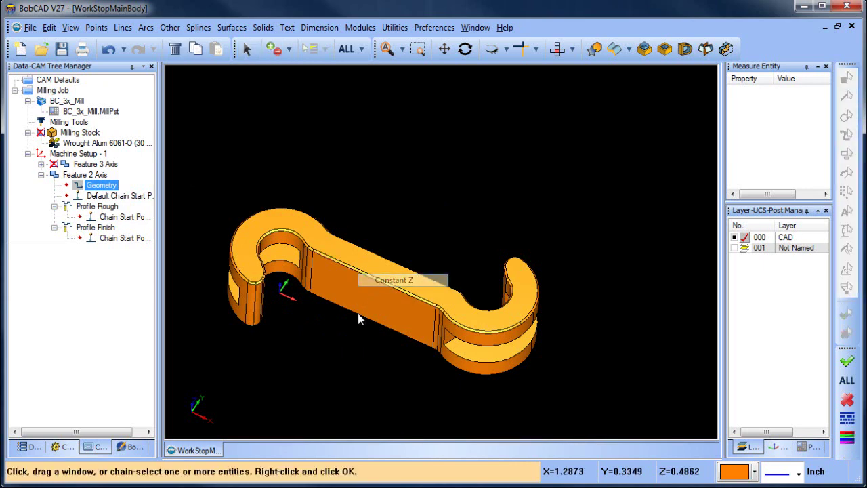
pyautogui.rightClick(342, 369)
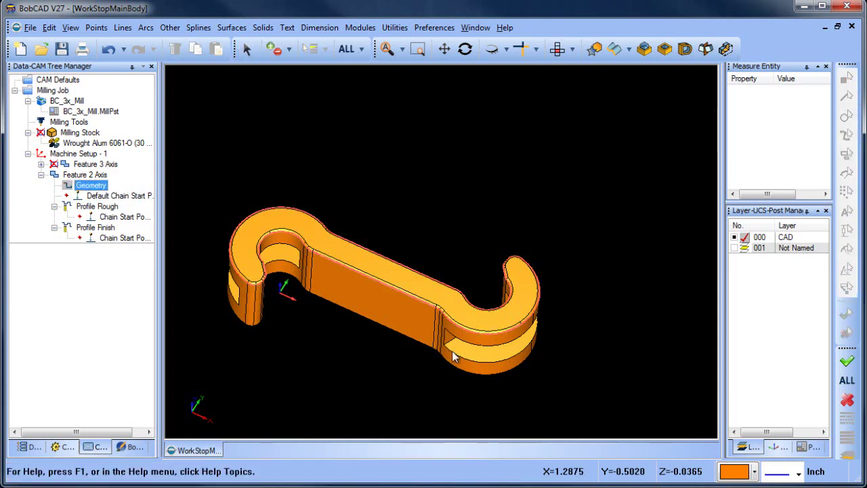
pyautogui.rightClick(84, 175)
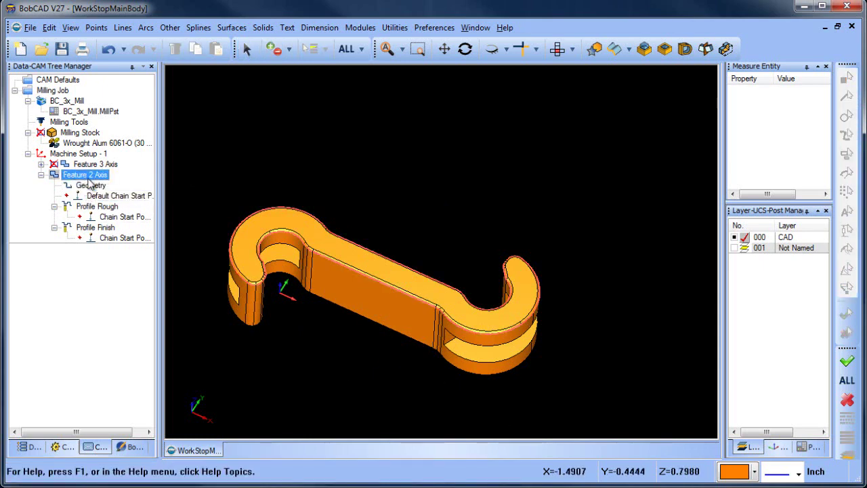
# Step: Edit Feature 2 Axis, confirm the full-outline preview, and finish the wizard
pyautogui.click(156, 184)
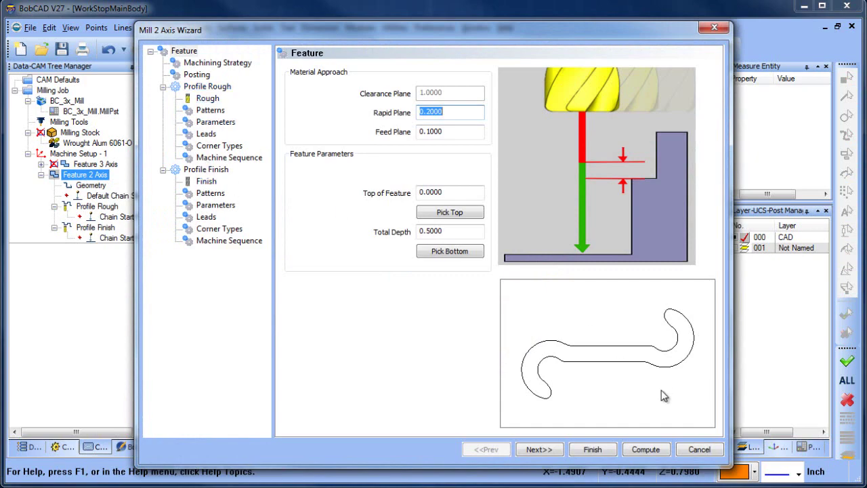
pyautogui.click(593, 449)
pyautogui.moveTo(387, 286); pyautogui.dragTo(415, 213, button='middle')
pyautogui.scroll(-3, 399, 240)
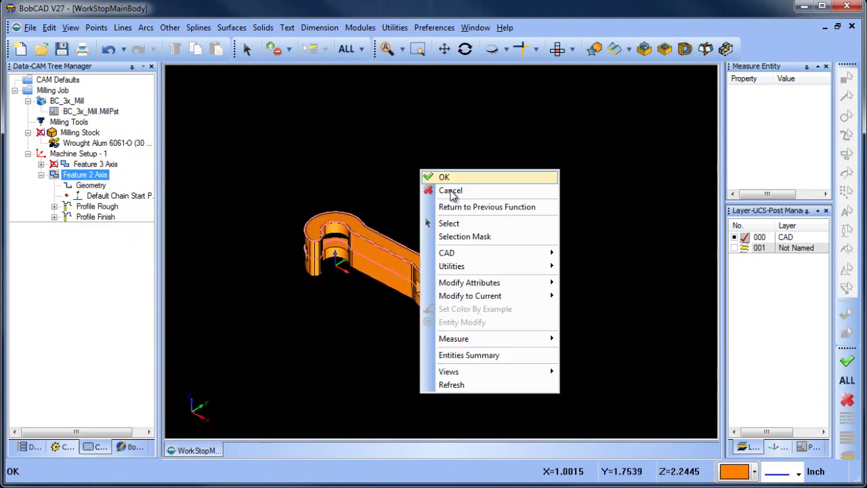
pyautogui.click(451, 192)
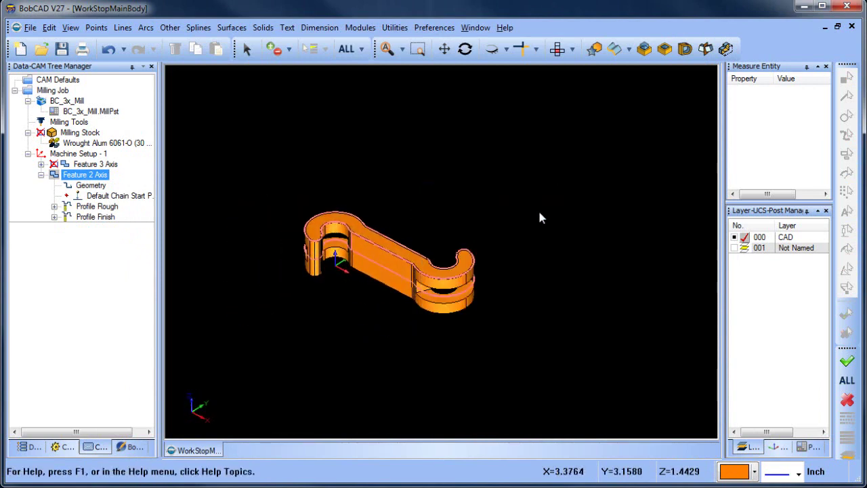